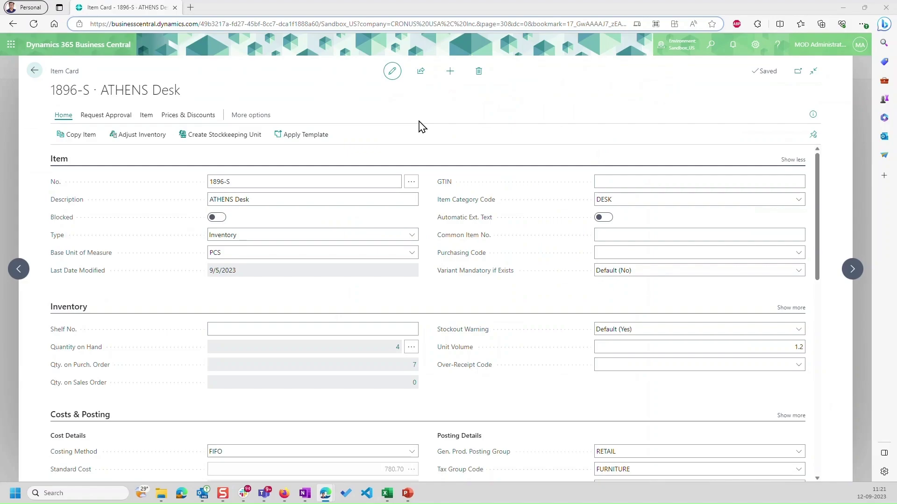
Step: Browse the Profiles (Roles) list and the Accountant page customization, then return to the ATHENS Desk card
scroll(448, 321, "down", 1)
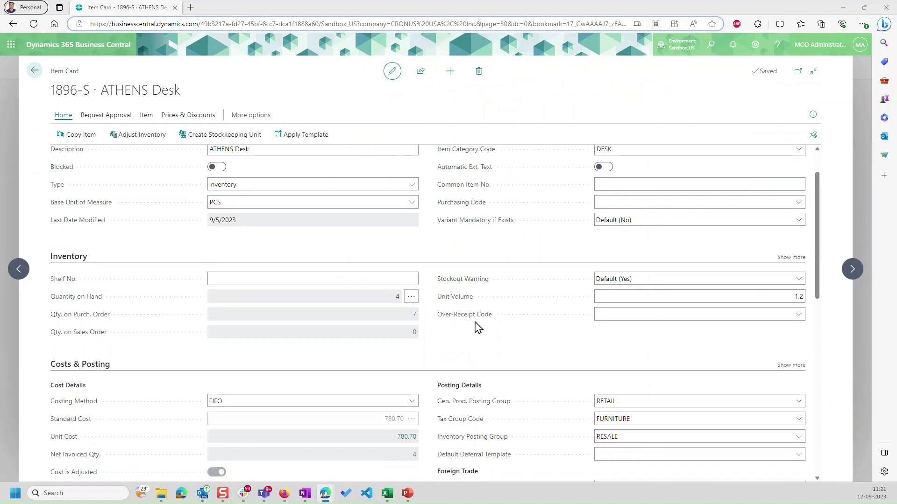
left_click(755, 46)
left_click(638, 99)
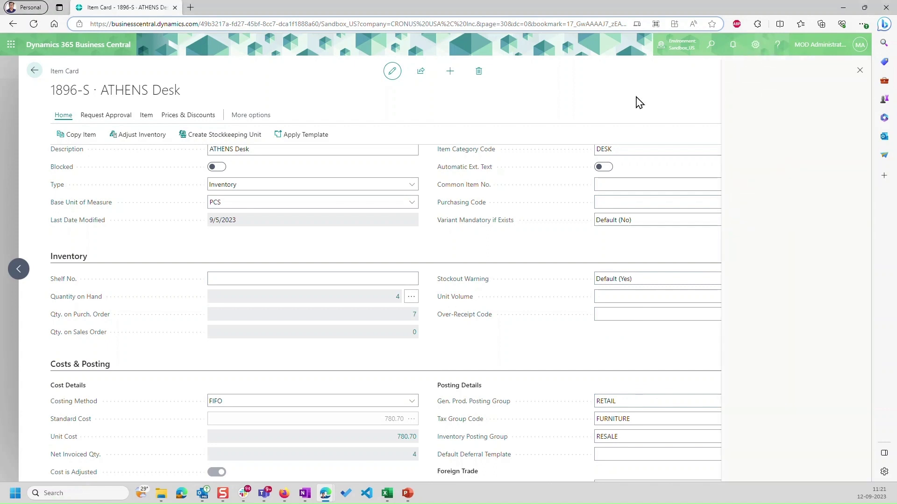
left_click(708, 47)
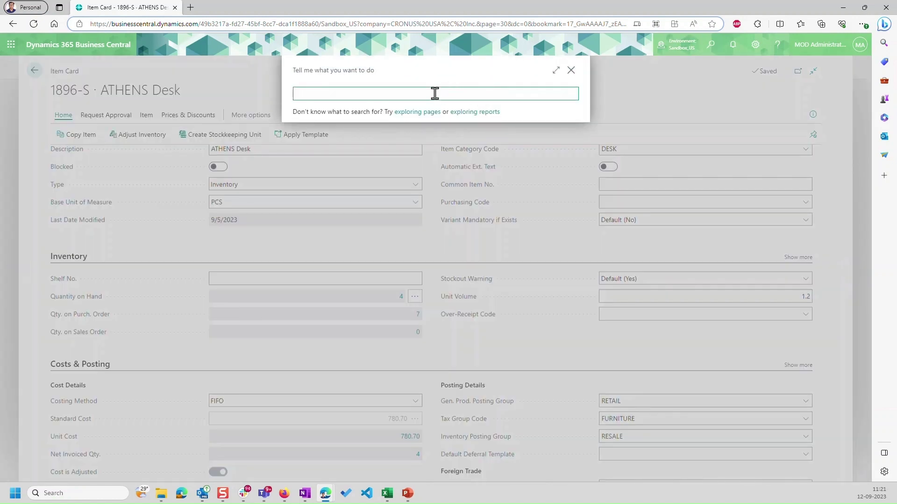
type("profi")
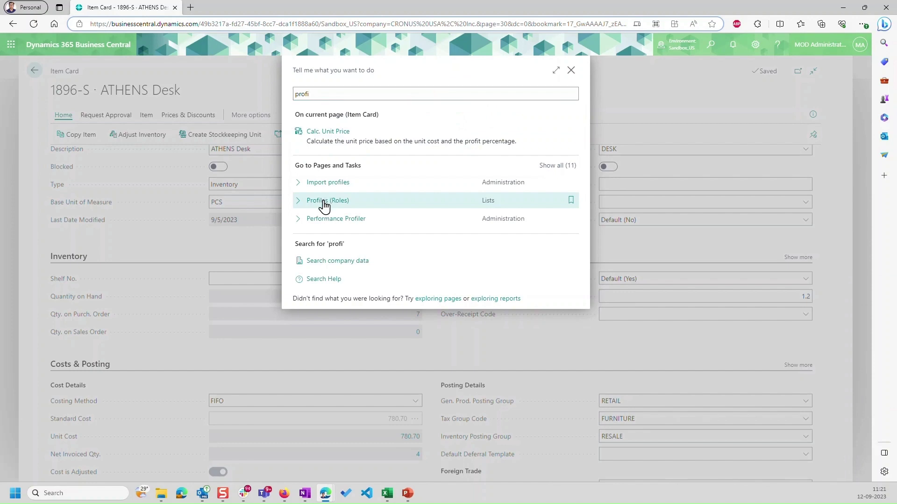
left_click(324, 205)
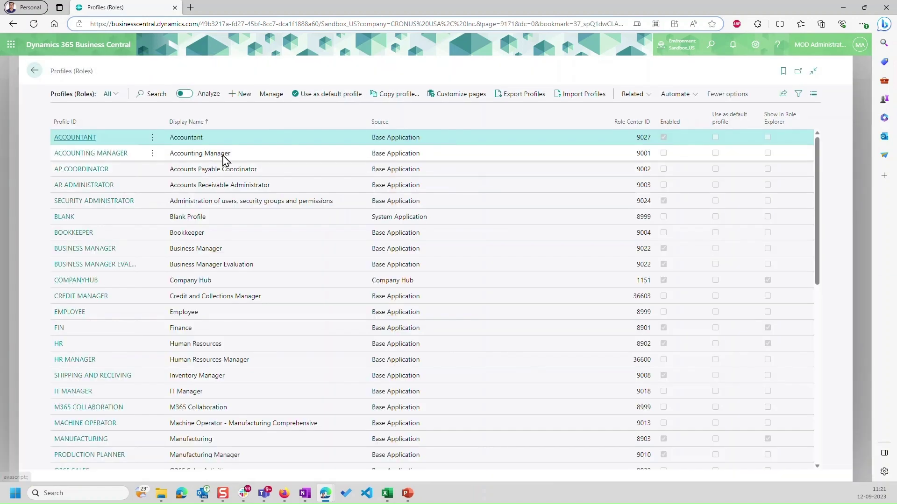
left_click(452, 99)
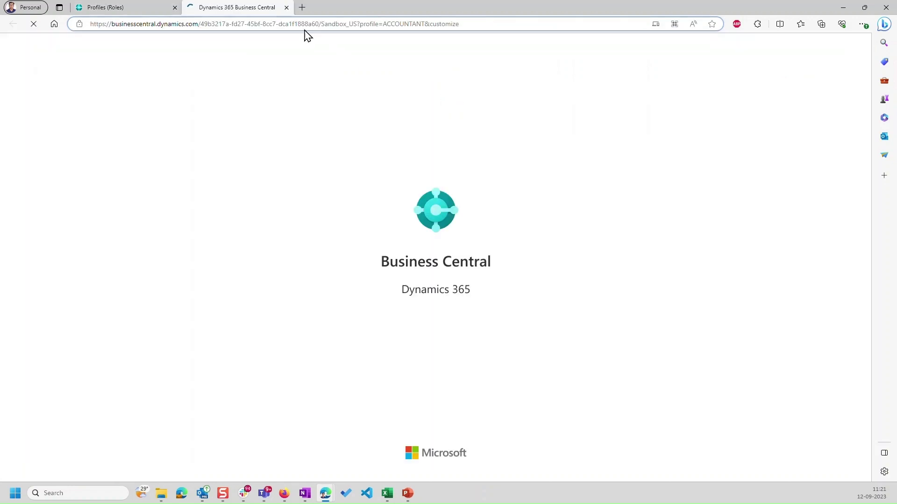
left_click(287, 7)
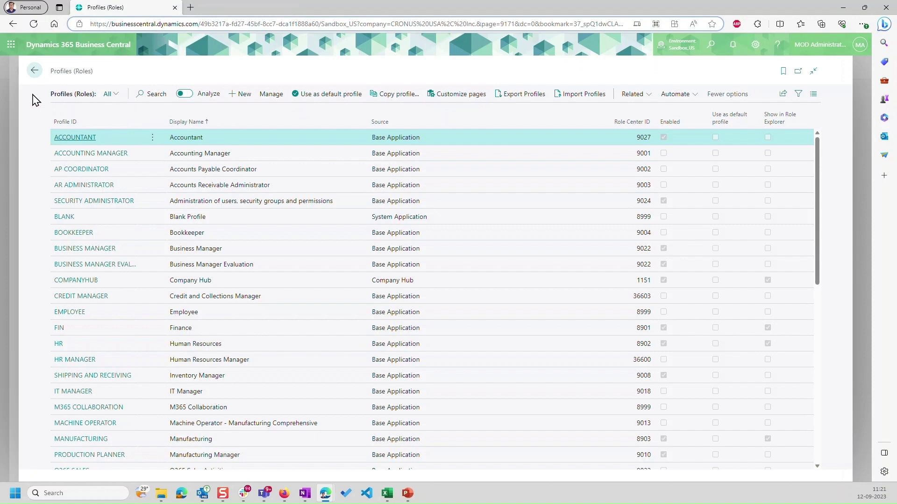
left_click(35, 70)
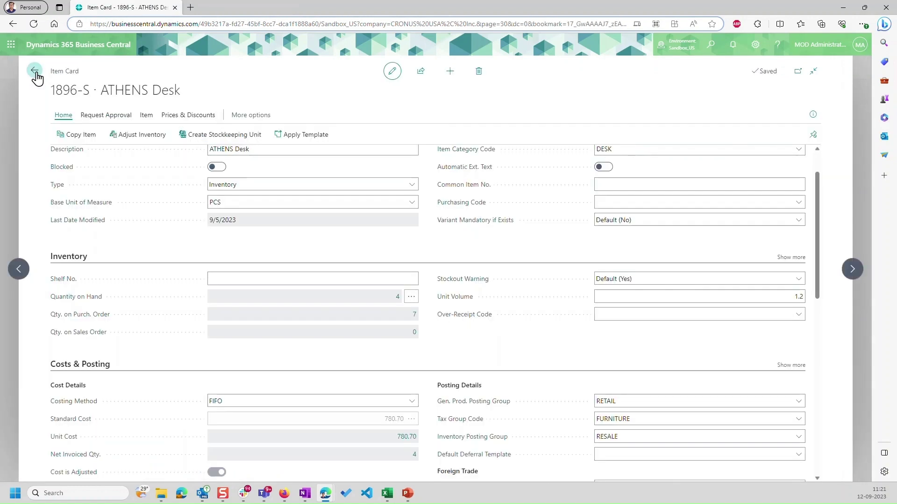
Step: In Personalize mode, set Lock editing on the Gen. Prod. Posting Group field
left_click(757, 47)
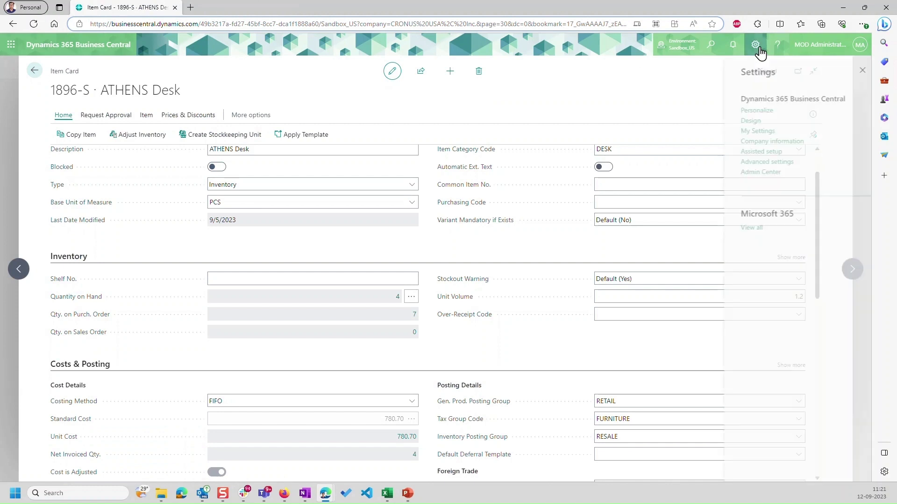
left_click(743, 112)
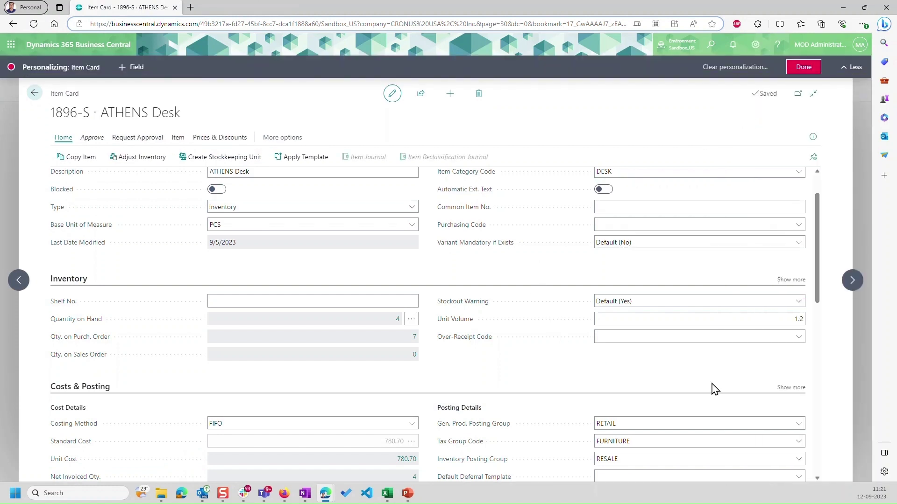
scroll(789, 388, "down", 2)
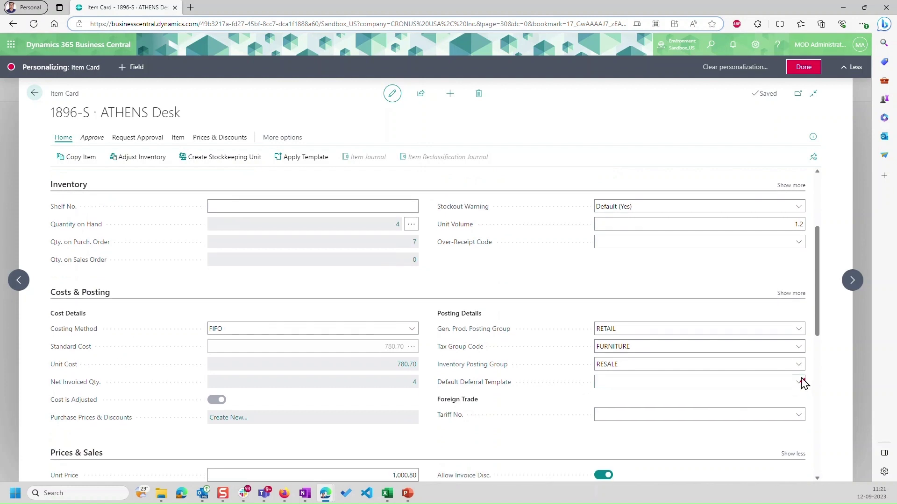
left_click(803, 330)
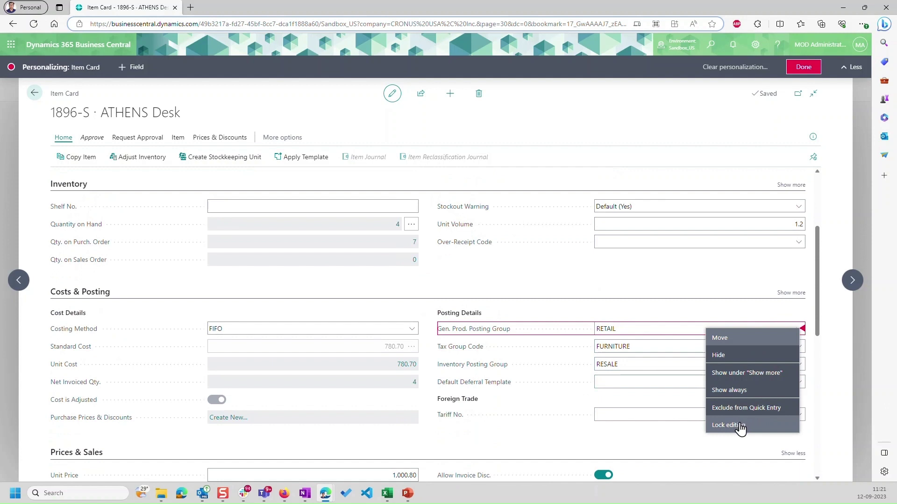
left_click(740, 426)
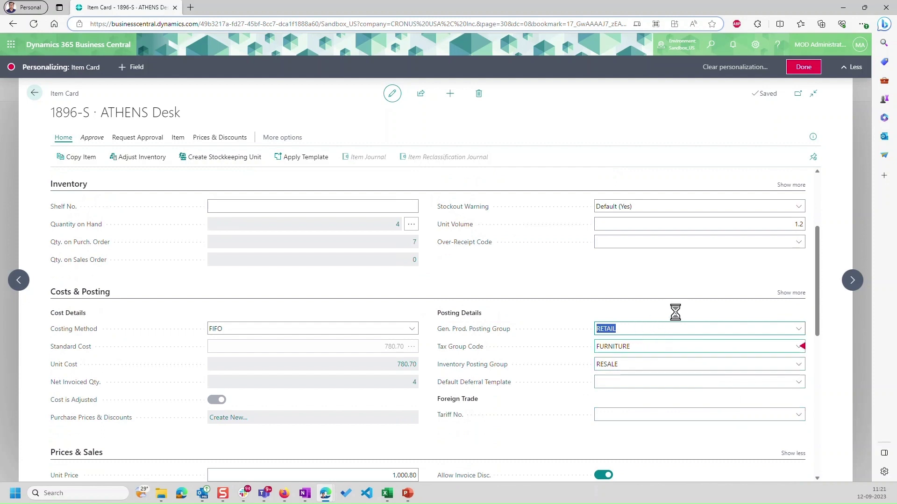
mouse_move(621, 335)
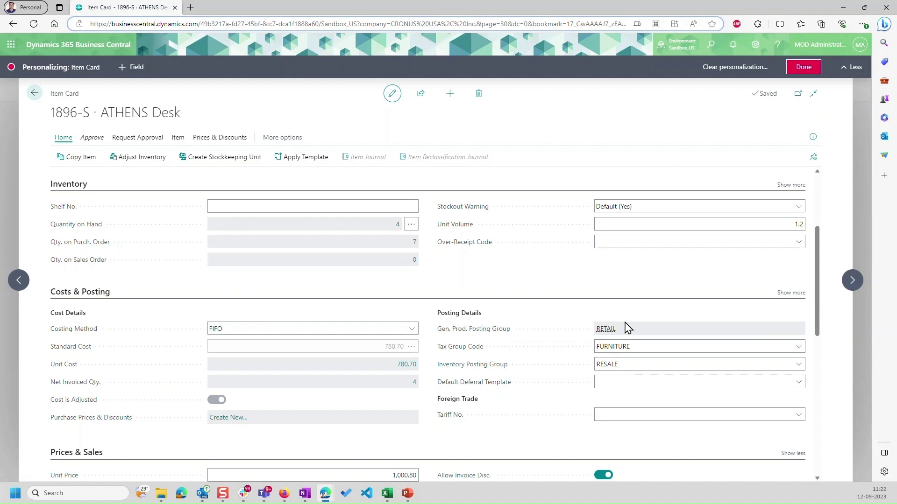
Step: Leave personalization and confirm Gen. Prod. Posting Group is read-only while Tax Group and Inventory Posting Group stay editable
left_click(803, 68)
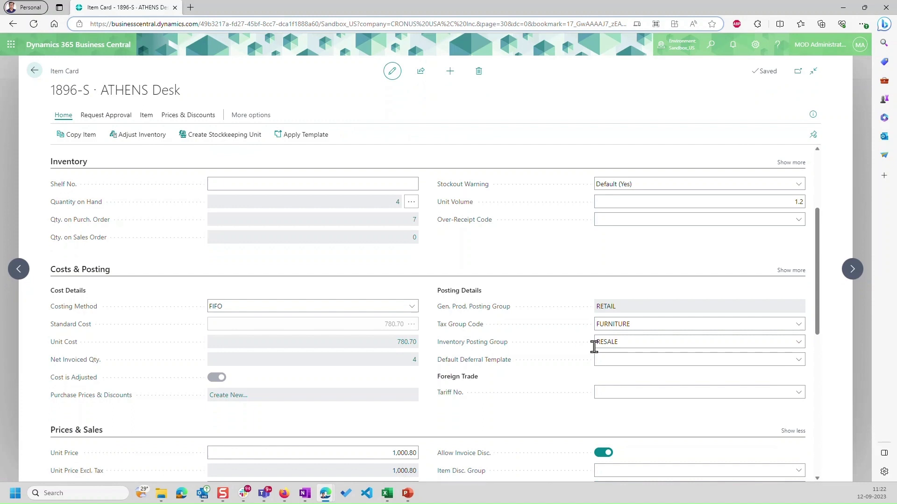
left_click(638, 324)
left_click(648, 343)
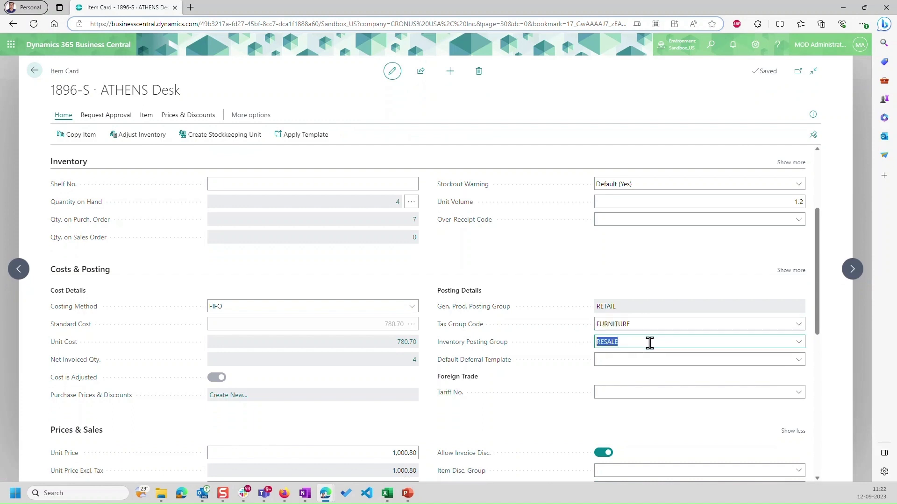
left_click(668, 310)
left_click(621, 317)
left_click(603, 291)
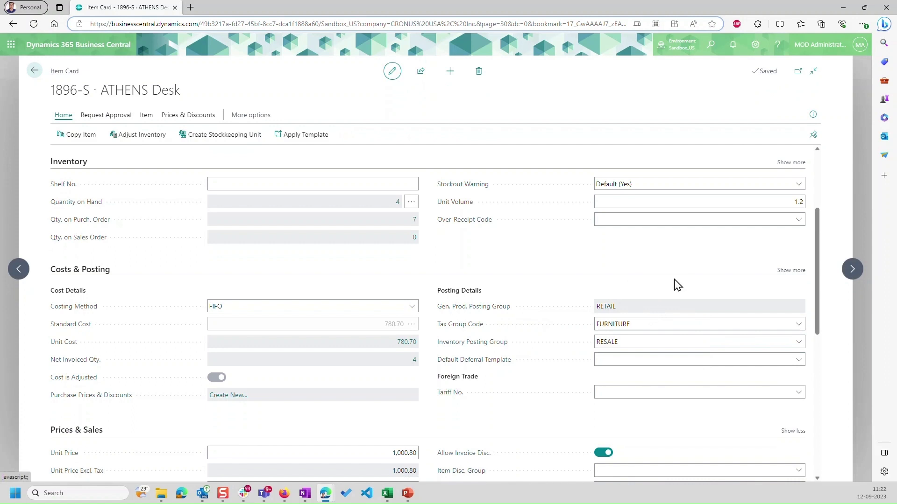
Step: Unlock editing on Gen. Prod. Posting Group in Personalize mode and click Done
left_click(755, 46)
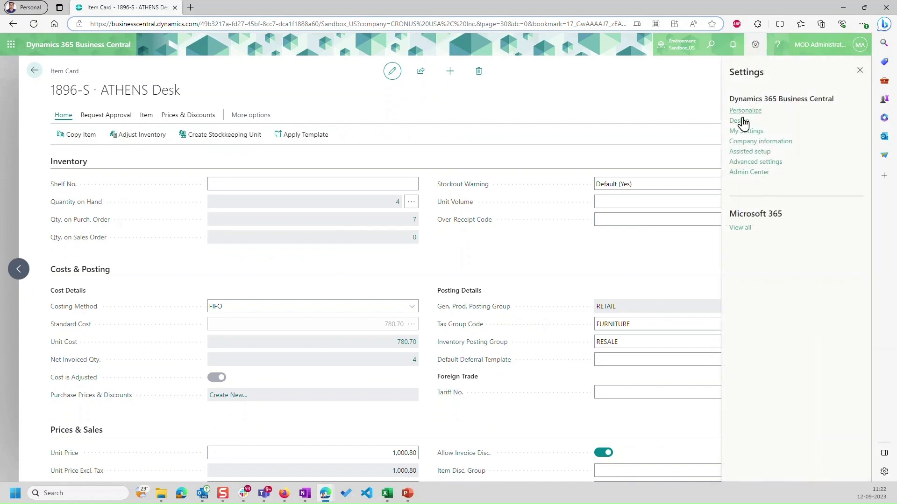
left_click(748, 119)
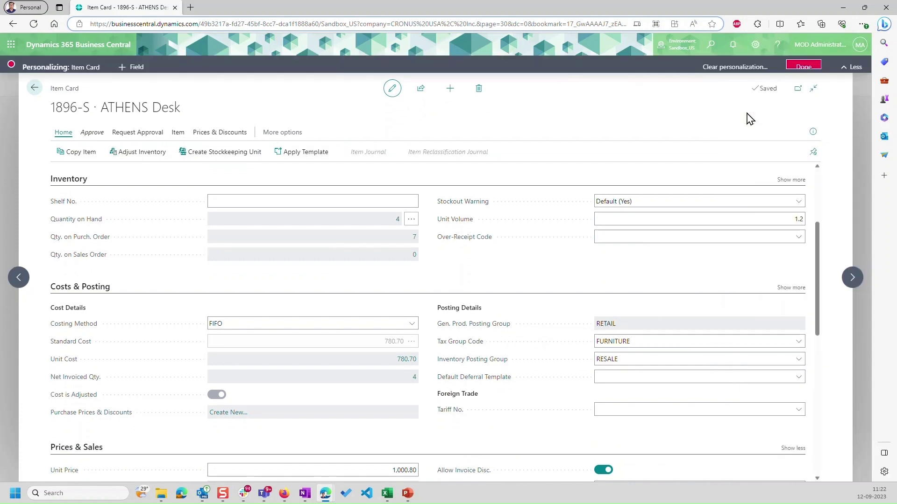
left_click(802, 330)
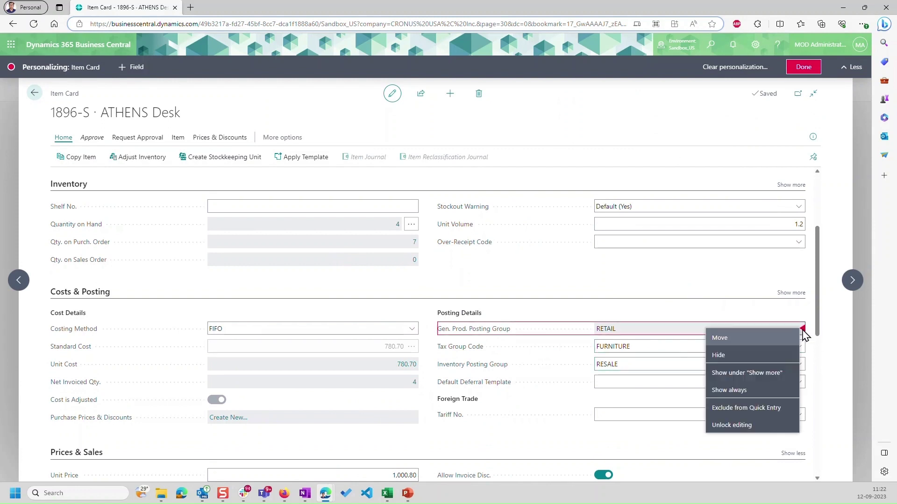
left_click(750, 426)
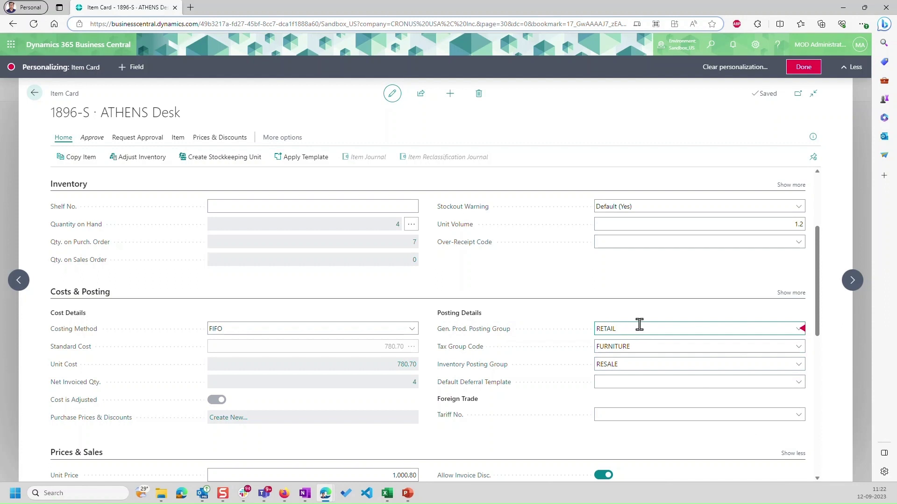
left_click(802, 80)
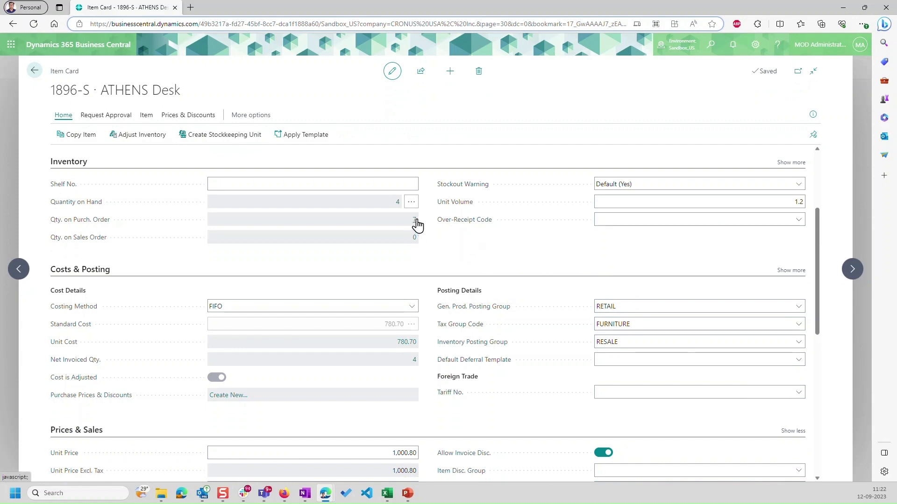
Step: Personalize the ATHENS Desk card and inspect the layout options for Qty. on Purch. Order twice
left_click(755, 44)
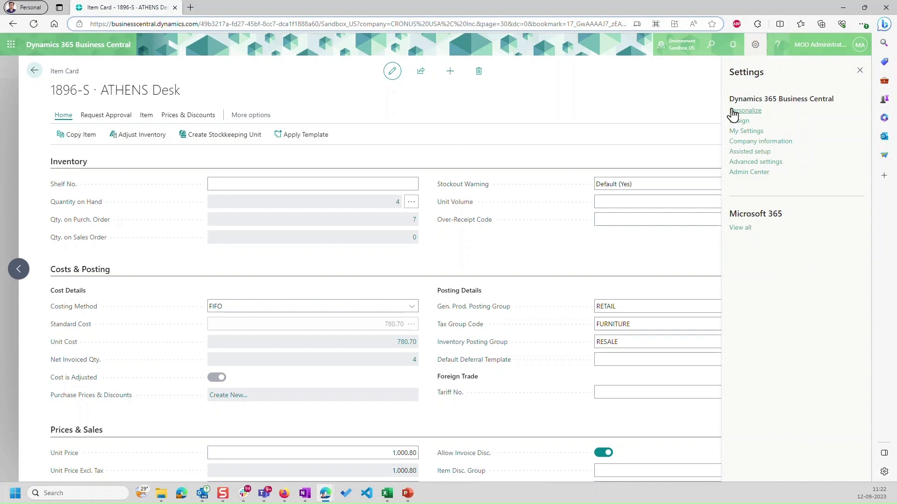
left_click(731, 111)
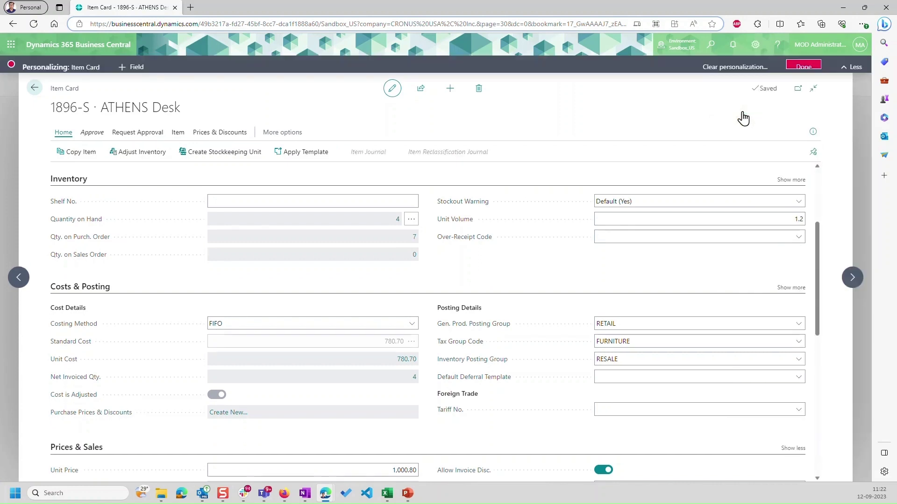
left_click(416, 242)
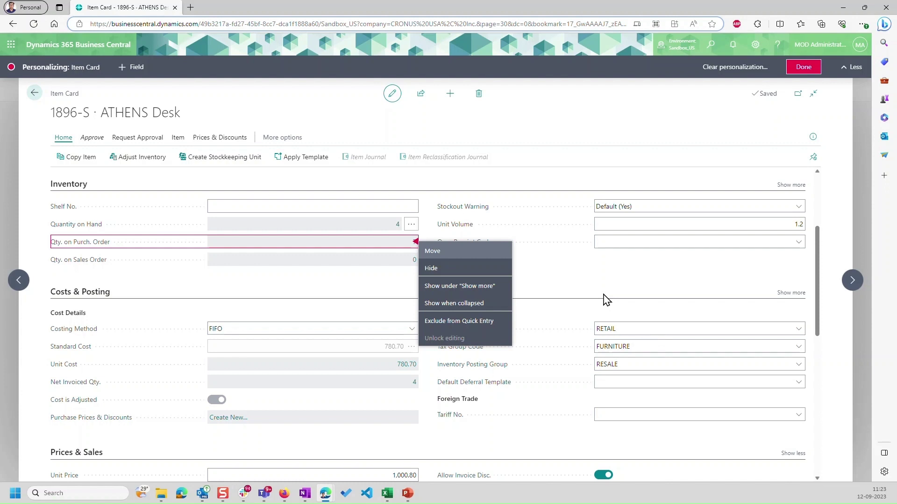
left_click(559, 277)
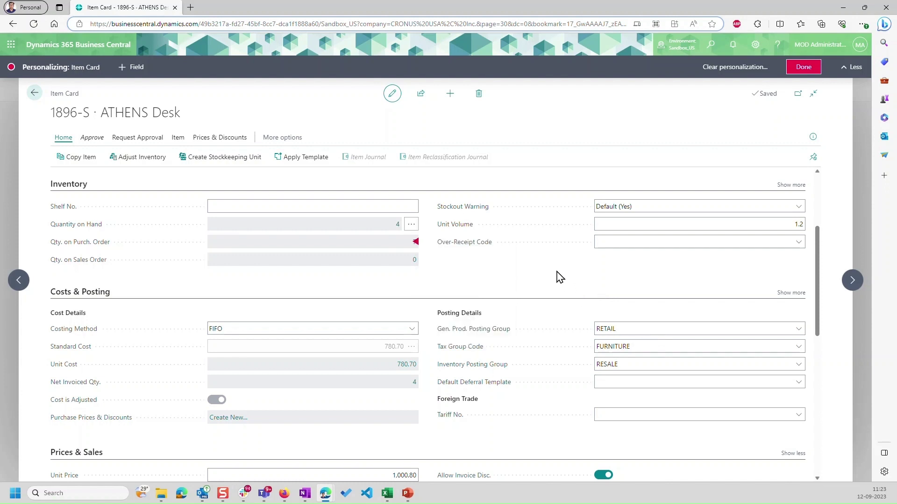
left_click(417, 243)
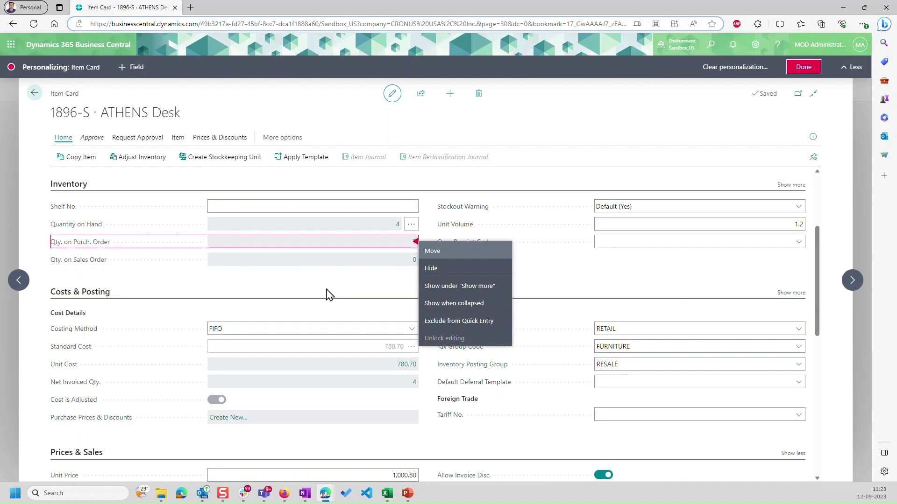
left_click(360, 257)
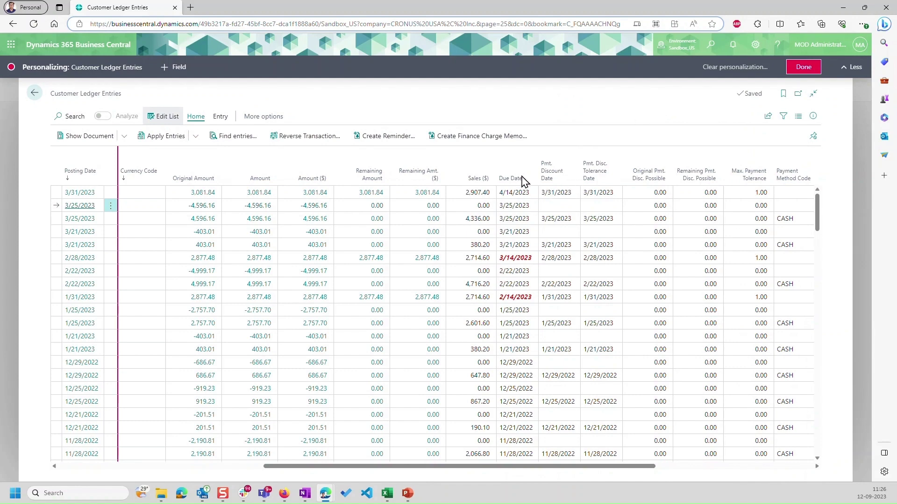
Step: Choose Lock editing on the Customer Ledger Entries Due Date column, then click Done
scroll(525, 180, "left", 8)
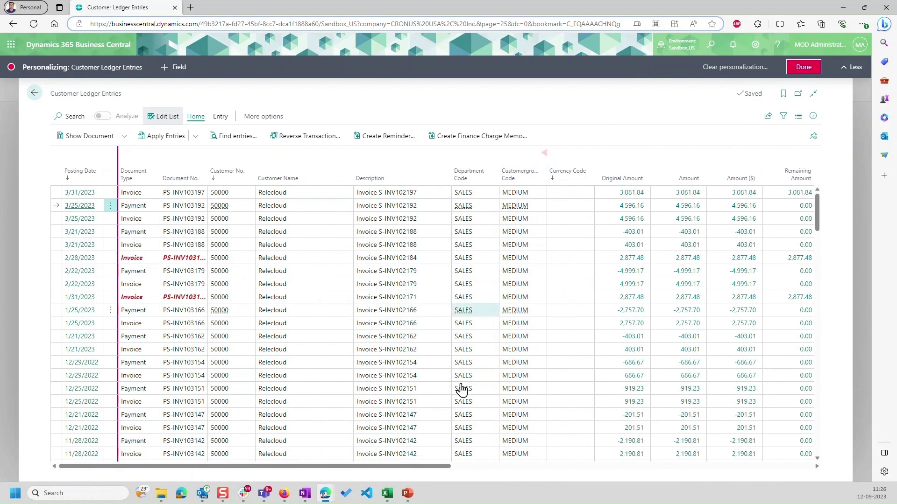
left_click_drag(429, 470, 636, 478)
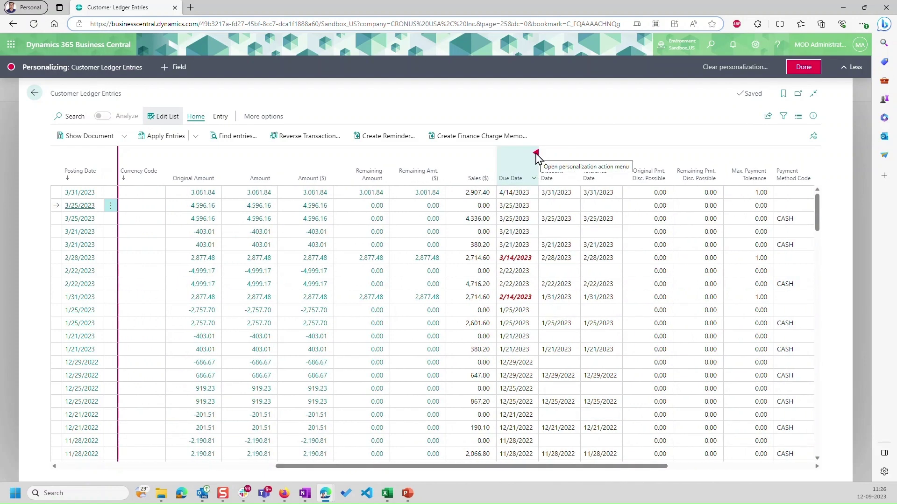
left_click(535, 153)
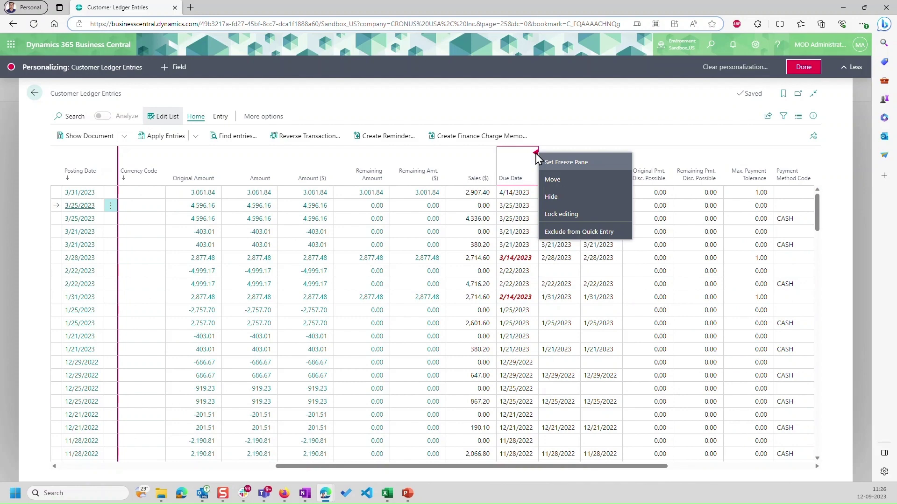
left_click(570, 215)
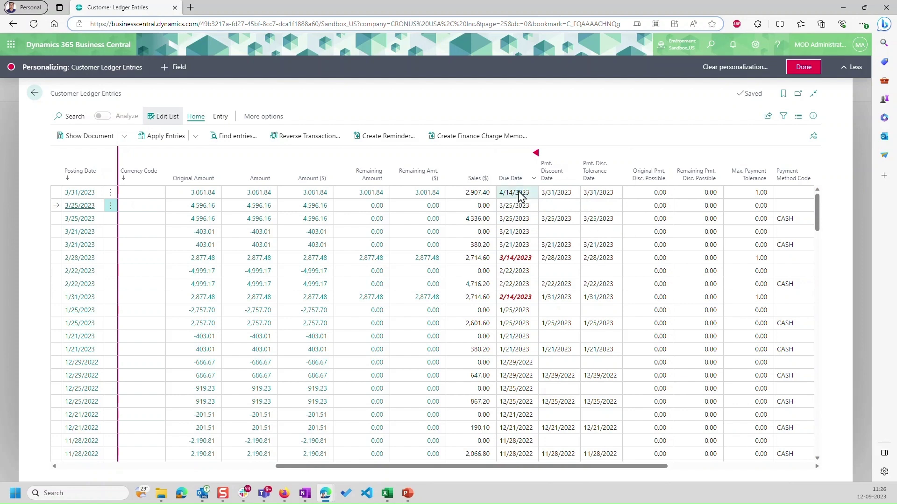
left_click(804, 69)
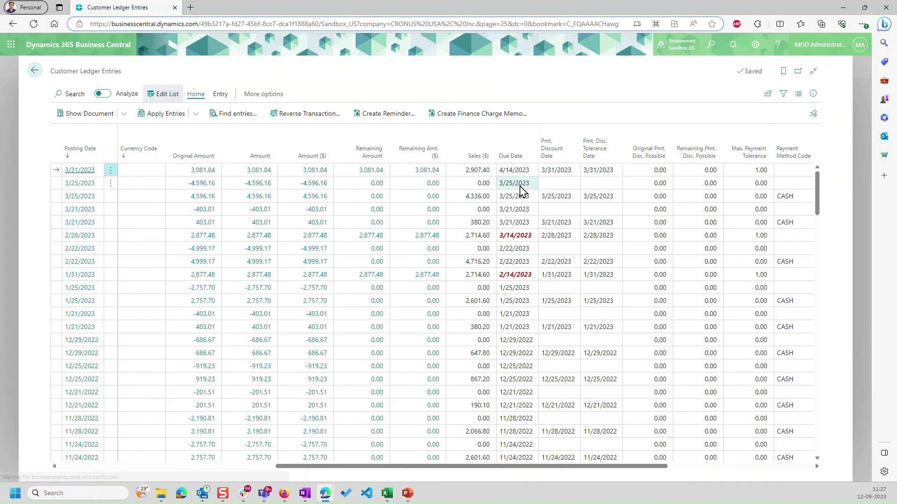
Step: Confirm the locked Due Date cells can't be edited, comparing against the payment discount dates
left_click(516, 210)
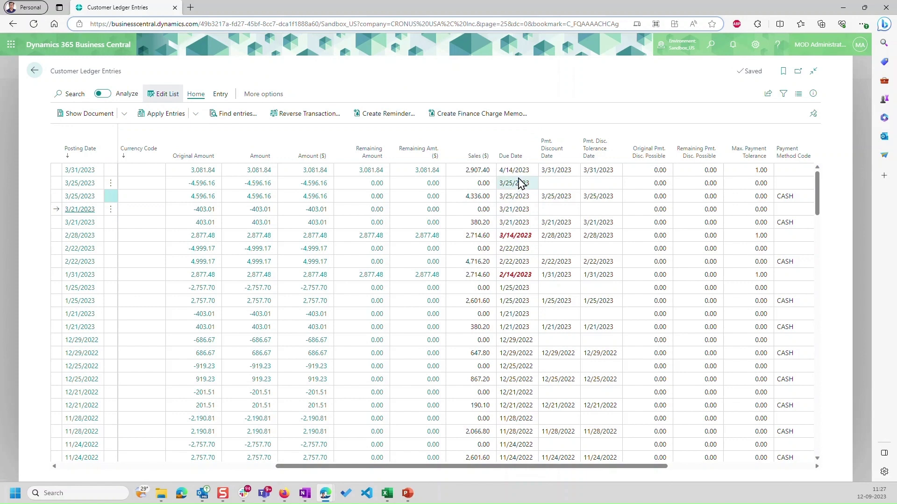
left_click(516, 181)
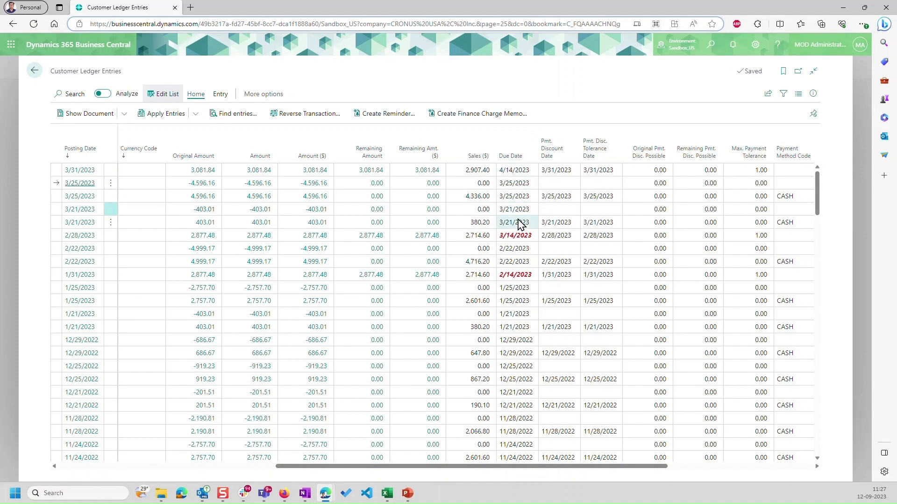
left_click(556, 222)
left_click(562, 211)
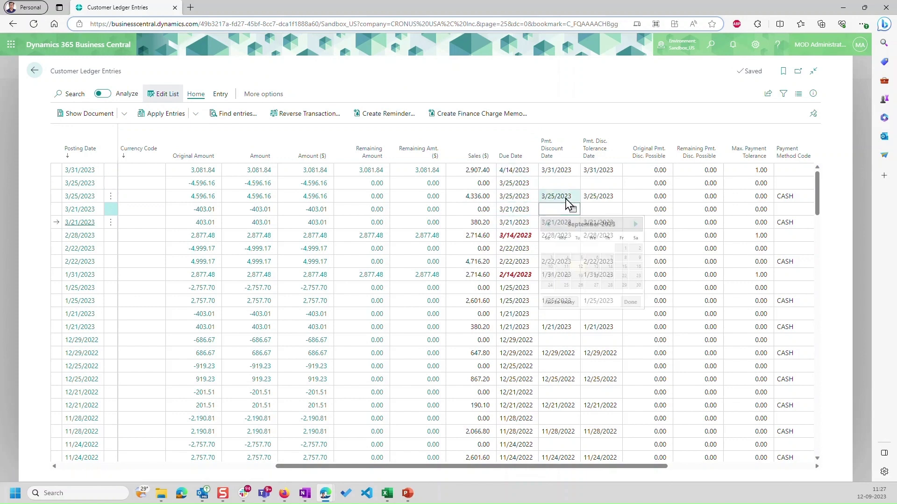
left_click(565, 197)
left_click(561, 183)
left_click(513, 186)
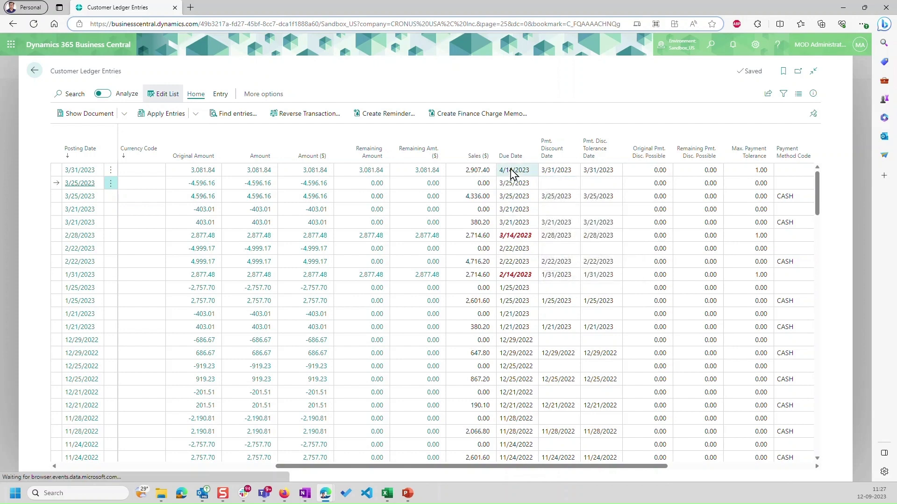
Step: Choose Unlock editing on the Due Date column in Personalize mode and click Done
left_click(755, 44)
left_click(744, 111)
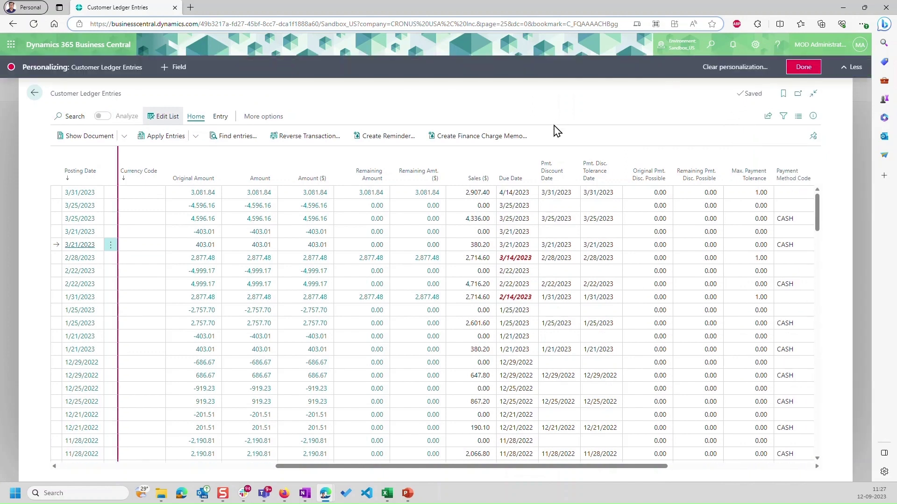
mouse_move(532, 164)
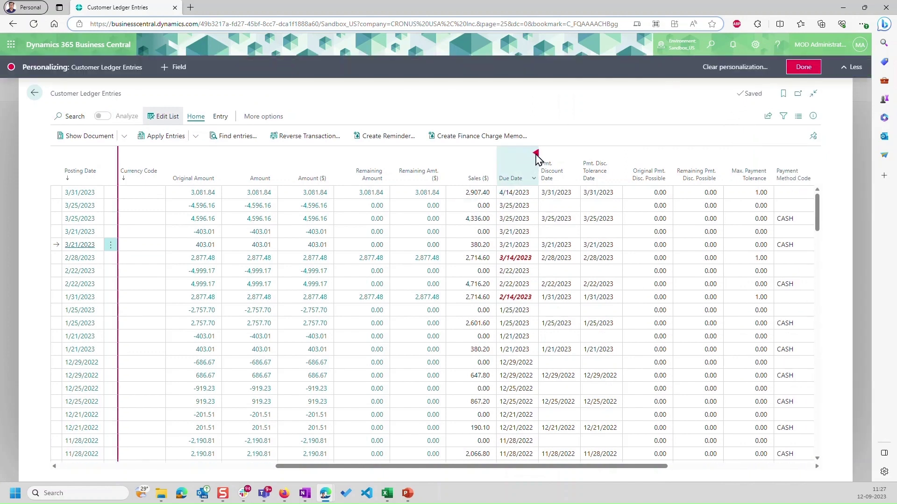
left_click(536, 156)
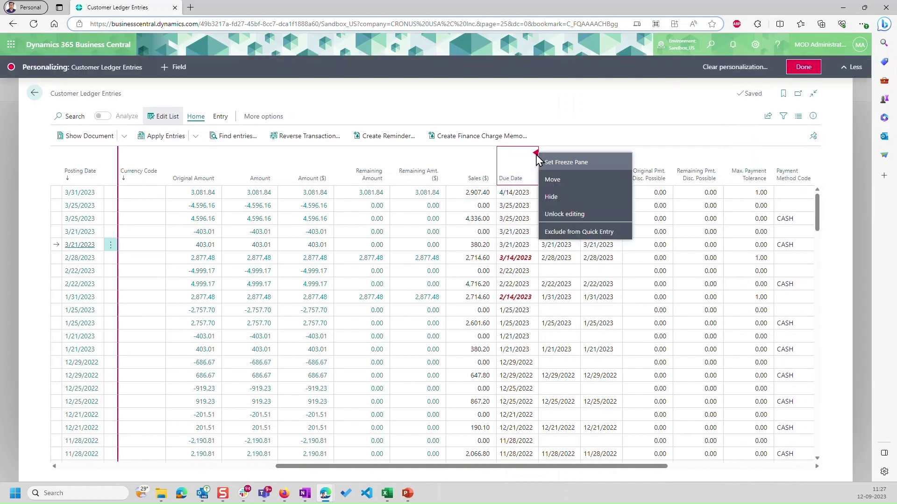
left_click(555, 214)
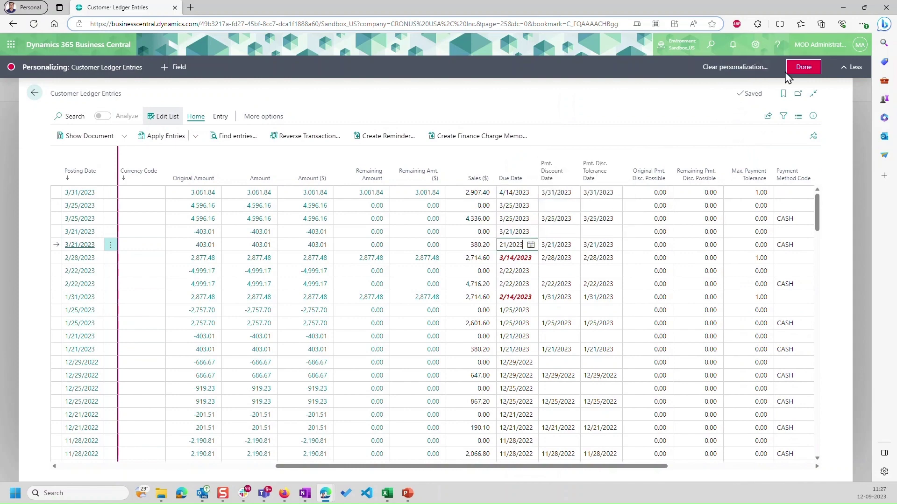
left_click(802, 69)
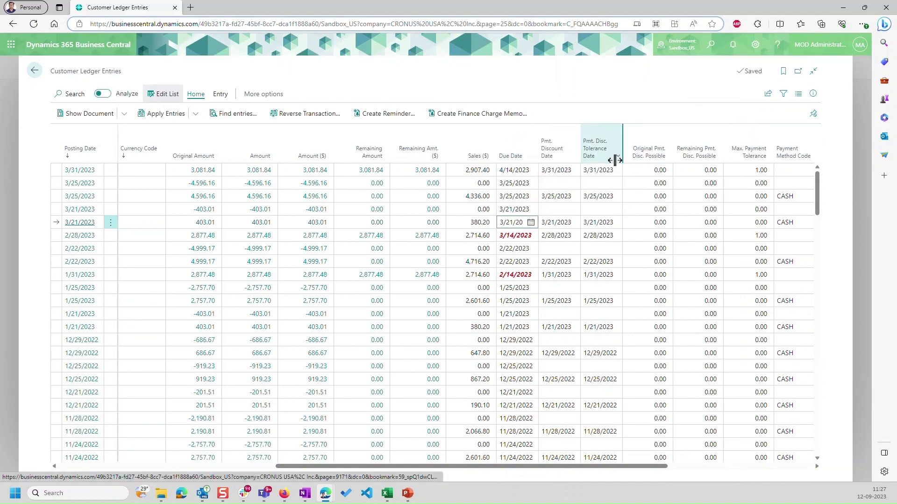
Step: Verify the 3/31/2023 and 3/25/2023 Due Dates are editable again via the calendar
left_click(514, 171)
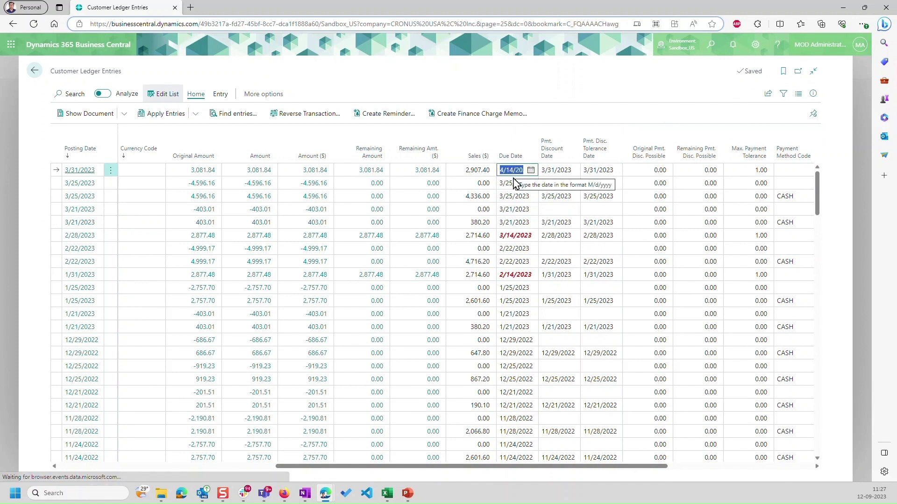
left_click(516, 183)
left_click(530, 183)
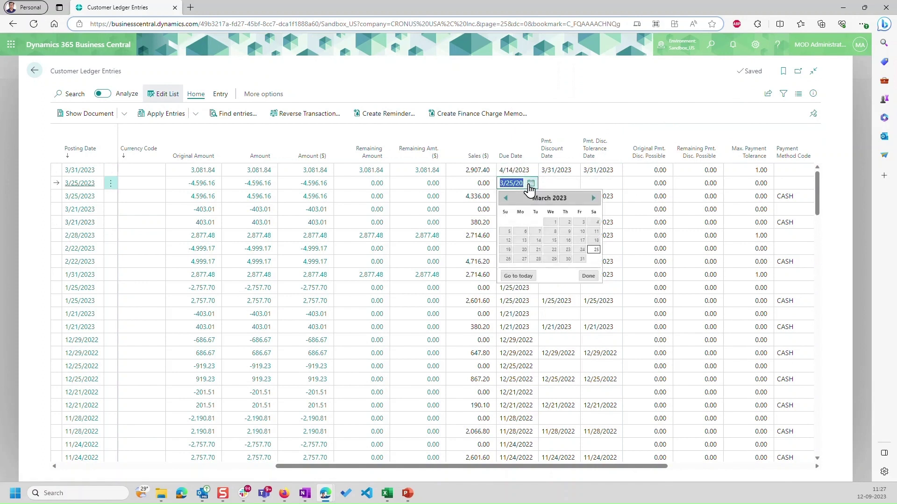
left_click(559, 86)
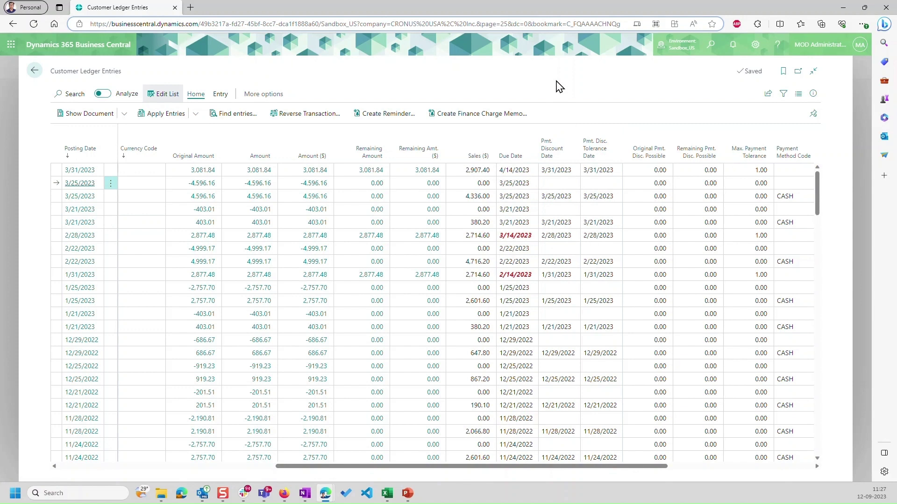